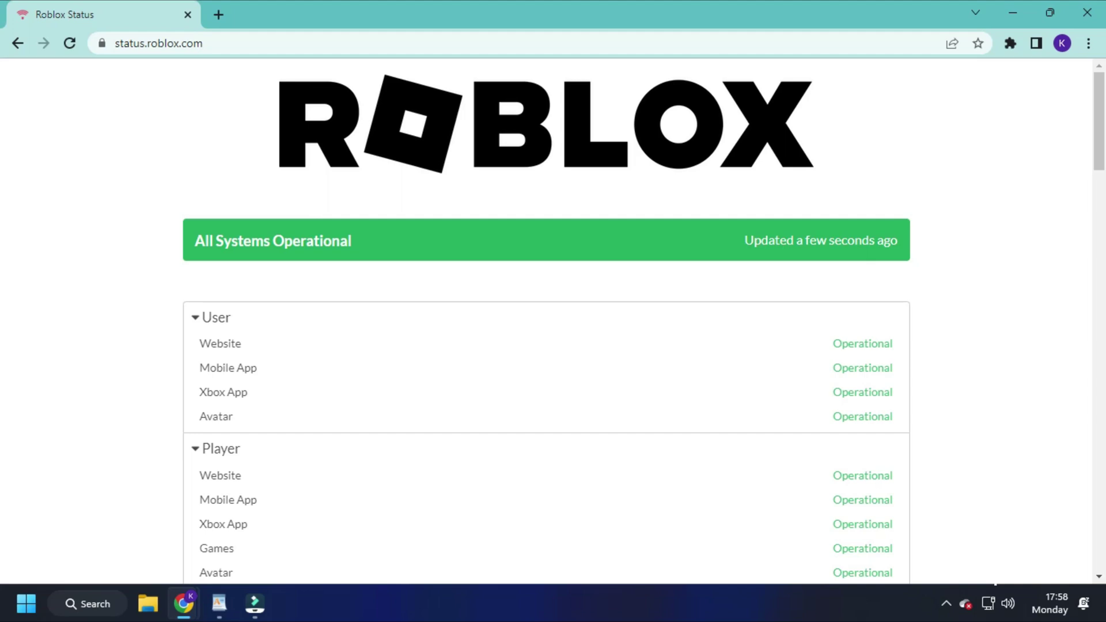
Step: Scroll through the Roblox Status page's last-30-days incident history
scroll(290, 210, down, 15)
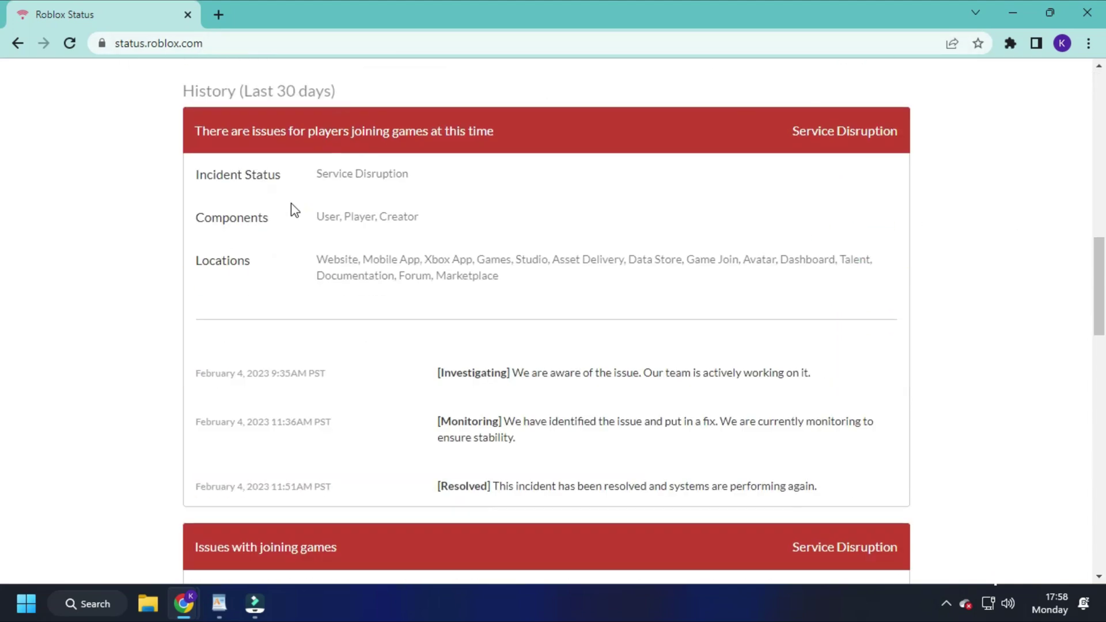
scroll(103, 240, down, 10)
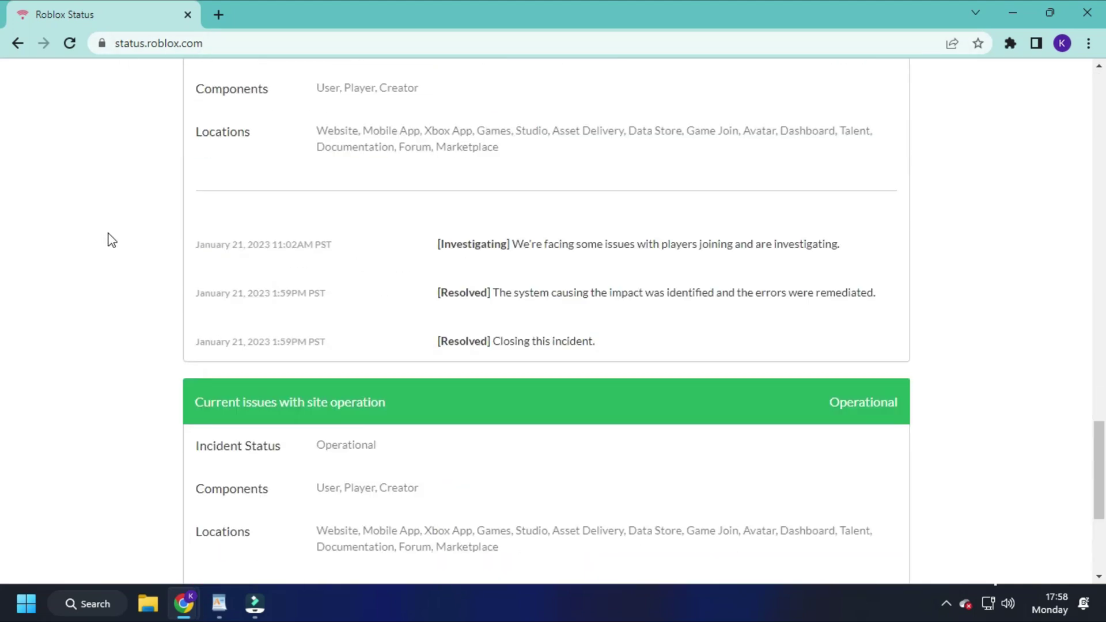
scroll(110, 239, up, 15)
scroll(133, 219, up, 10)
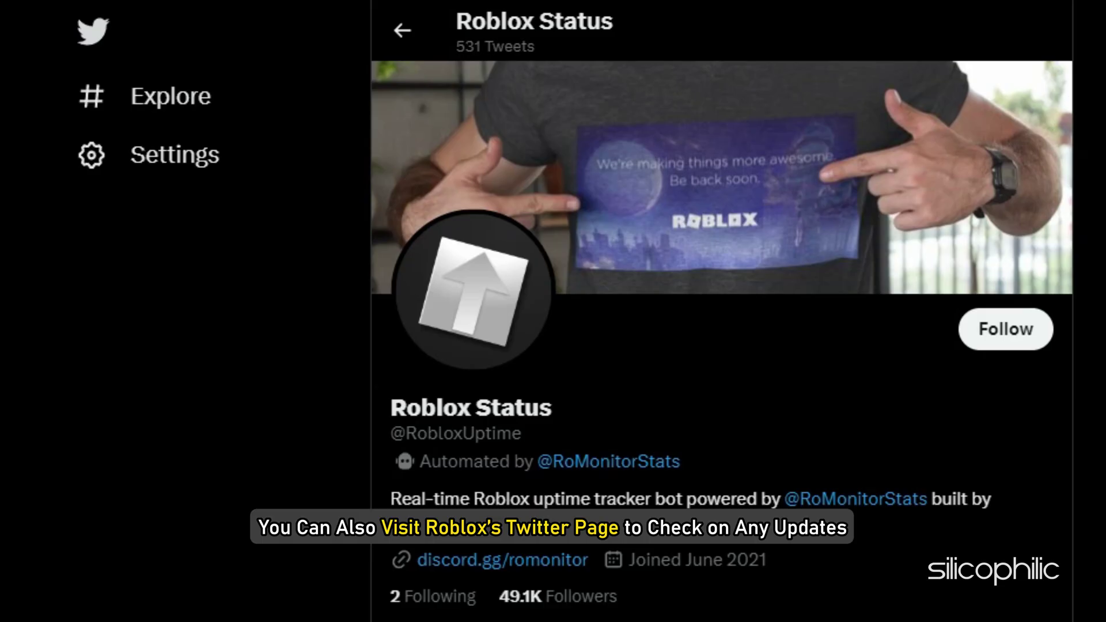
scroll(722, 312, down, 10)
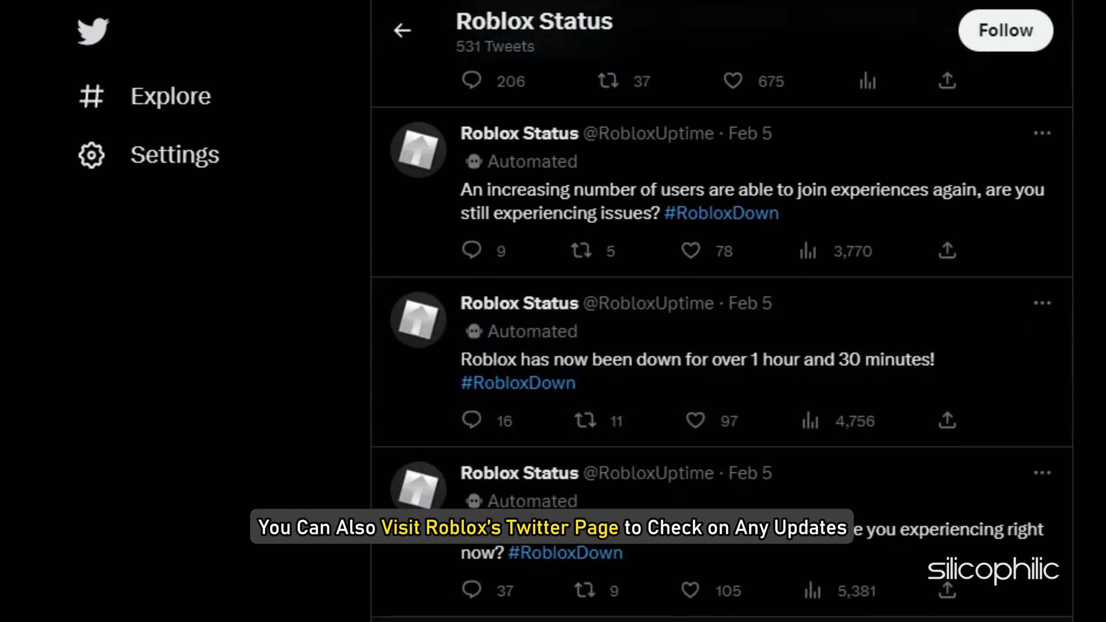
scroll(722, 311, down, 6)
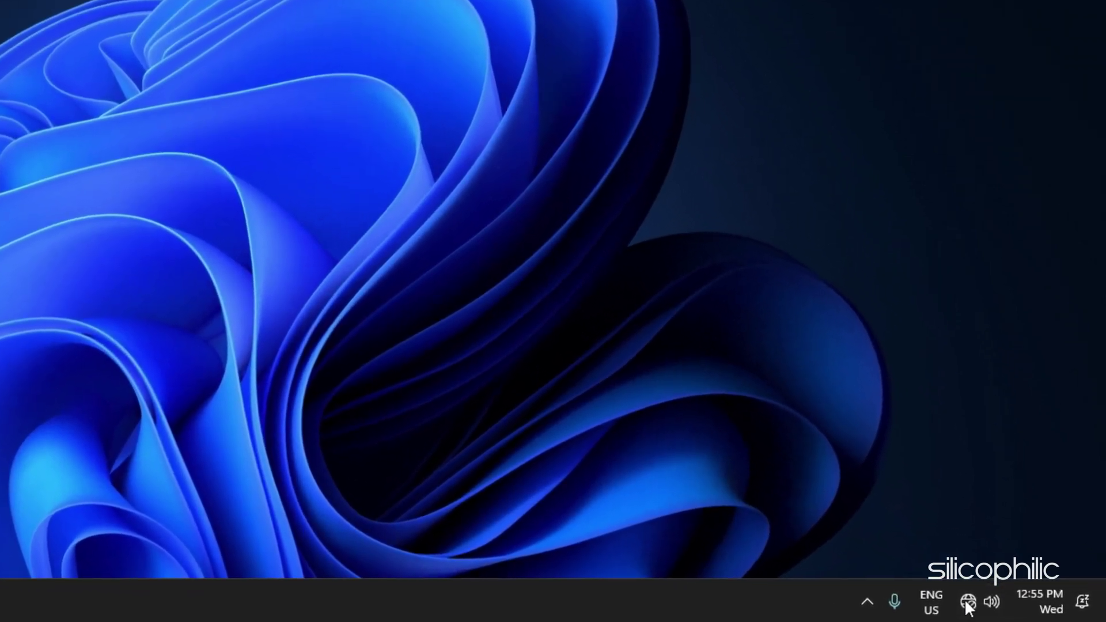
click(968, 602)
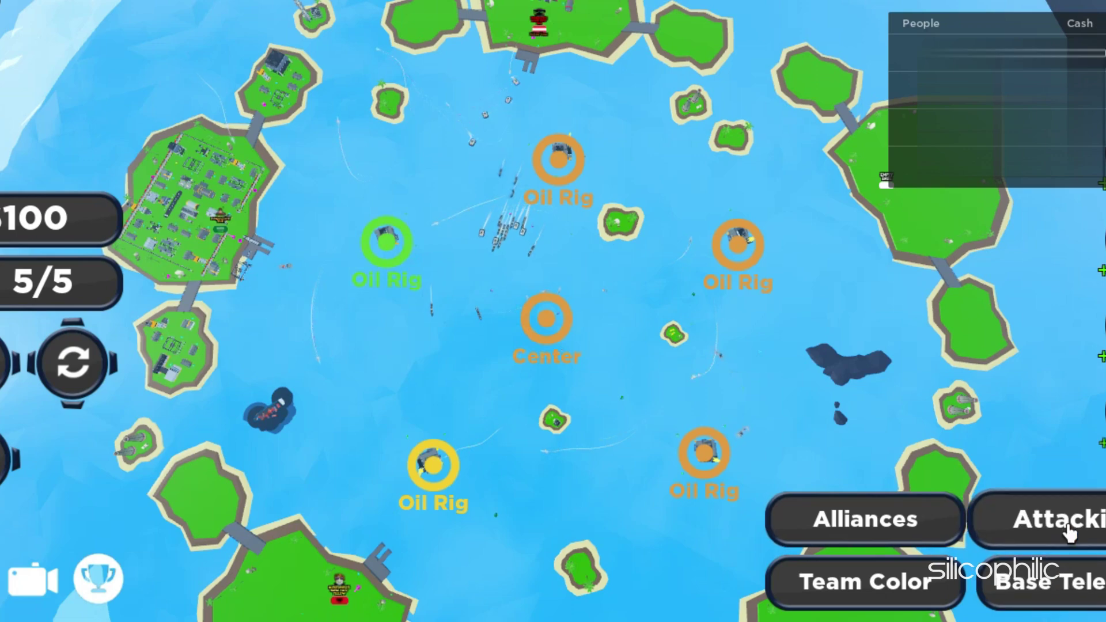
click(1068, 527)
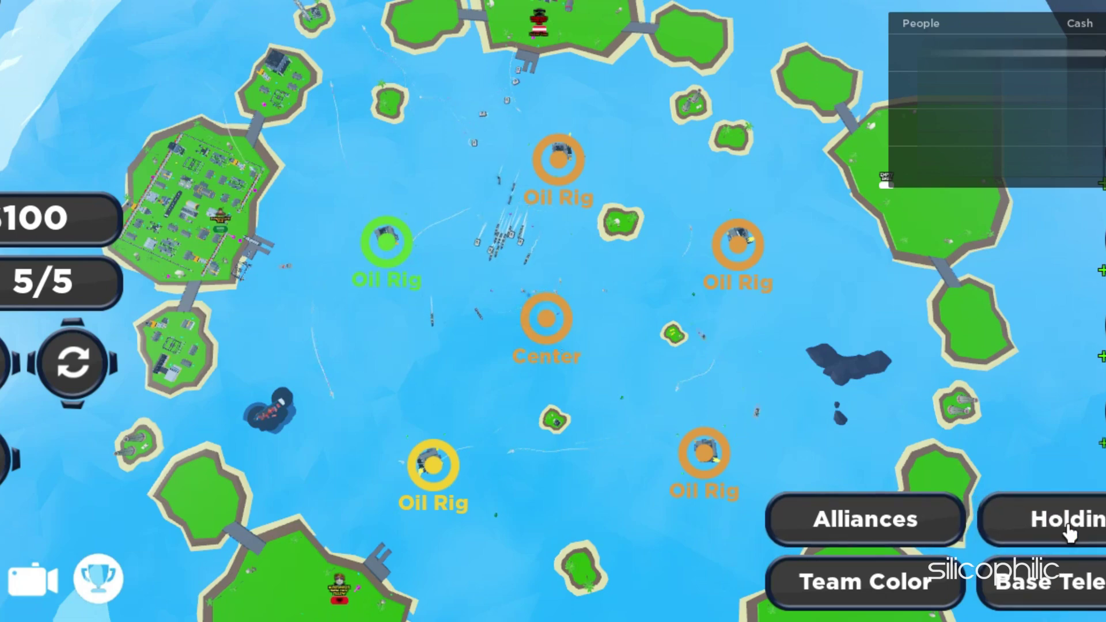
click(1069, 527)
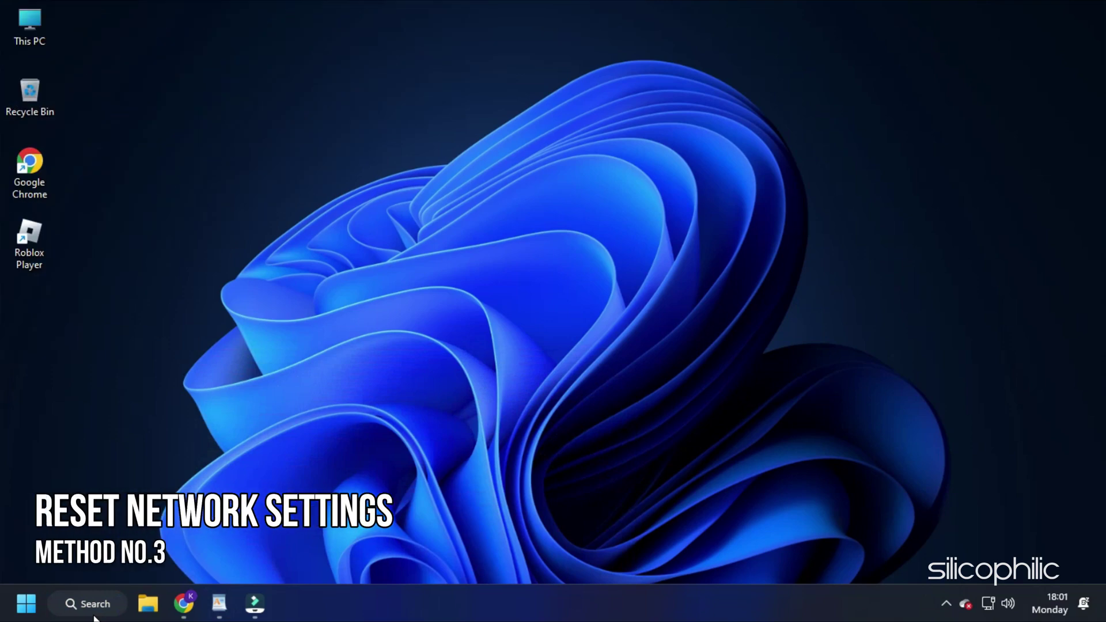
Step: Search 'CMD' and launch Command Prompt as administrator, approving the UAC prompt
click(94, 615)
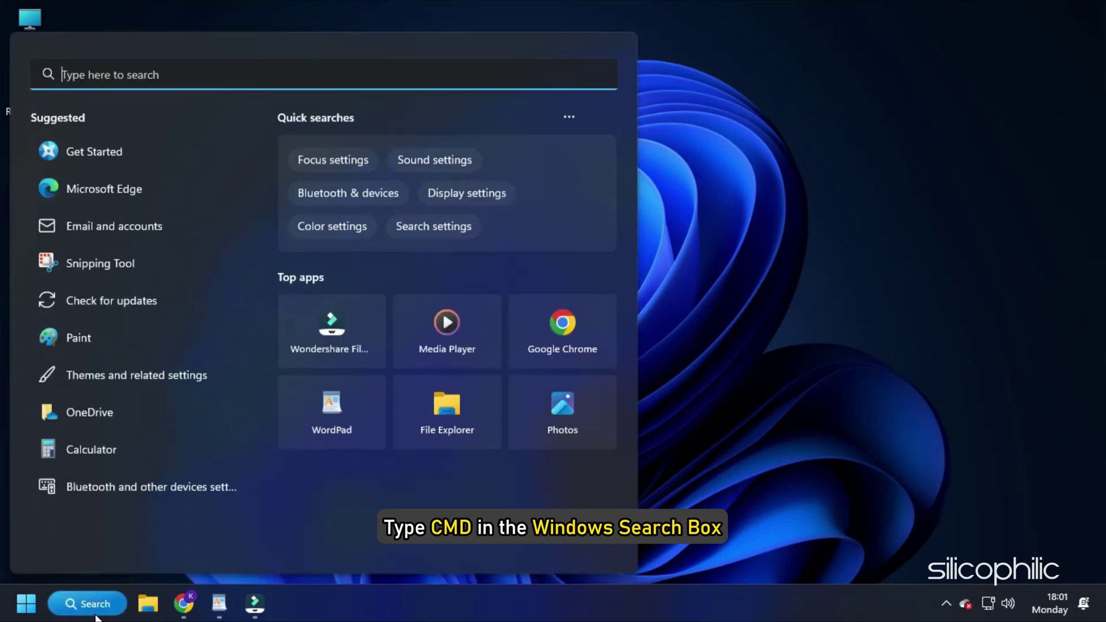
text(CMD)
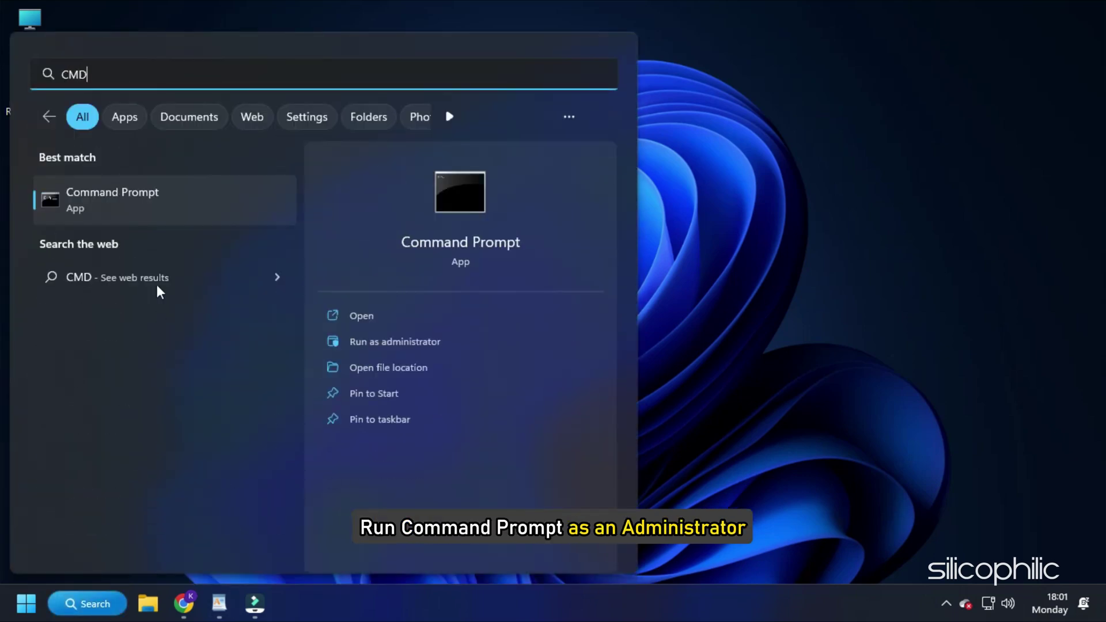
right_click(171, 222)
click(253, 241)
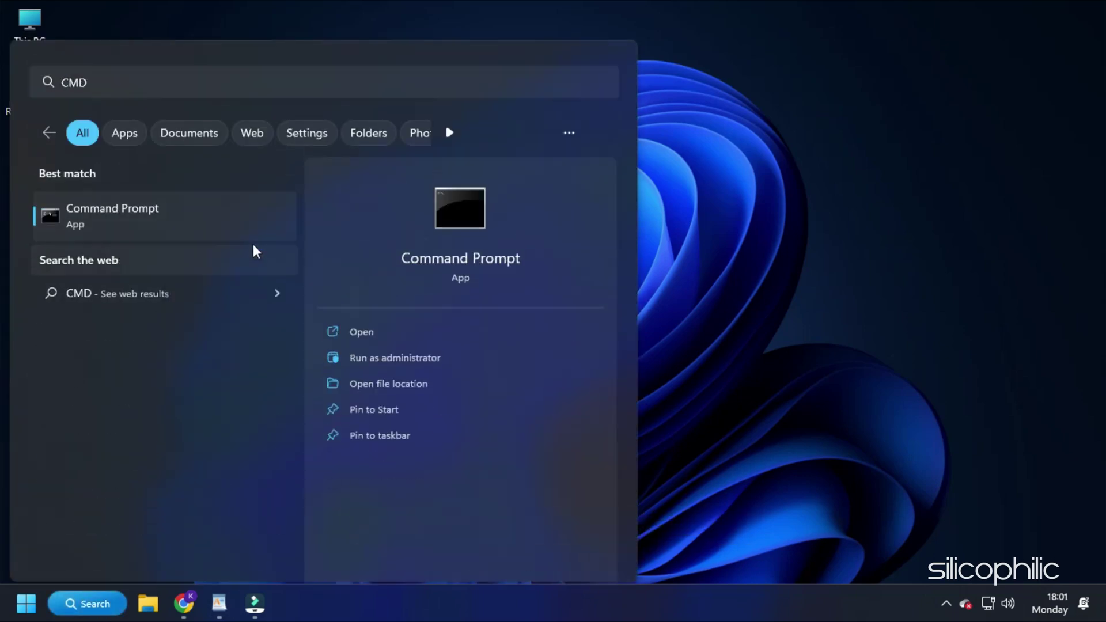
click(505, 468)
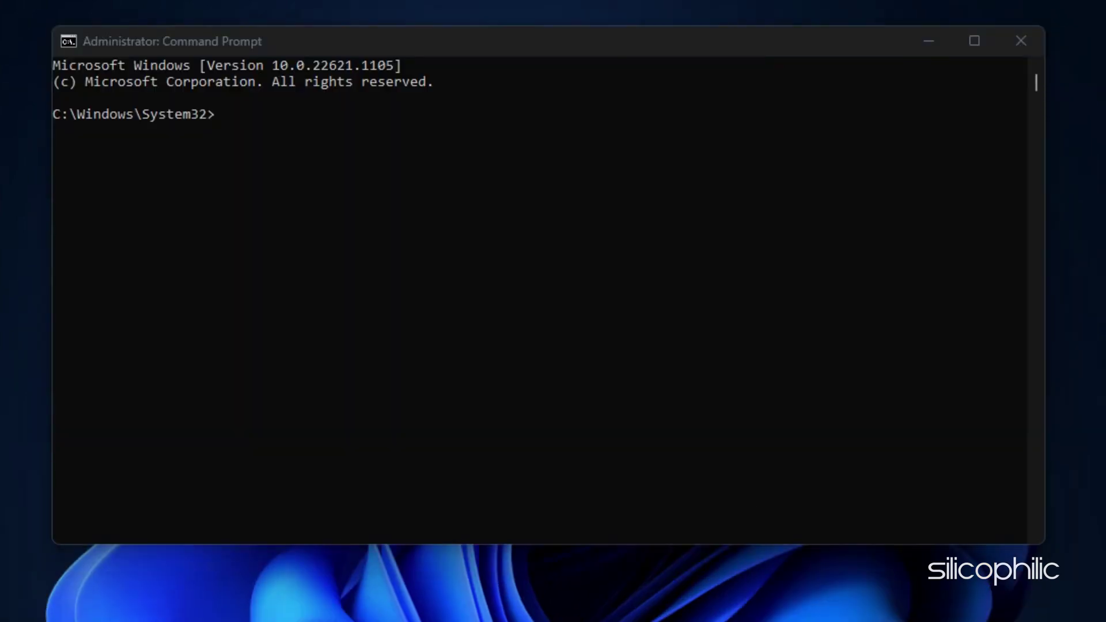
Step: Flush the DNS resolver cache, then release and renew the IP address
click(351, 132)
text(ipconfig /flushdns)
key(Return)
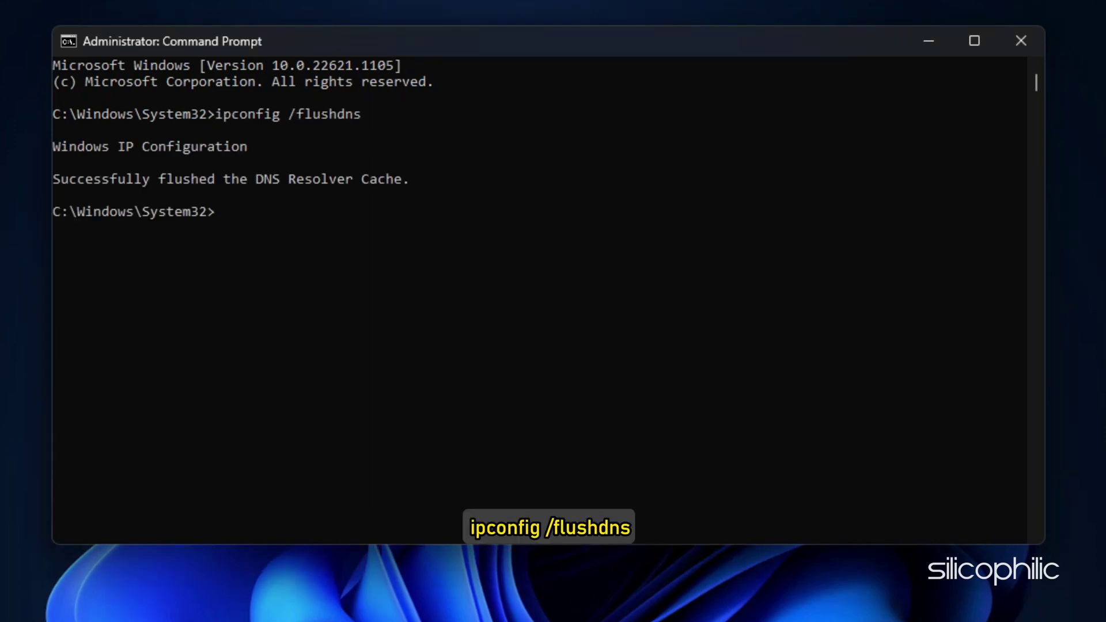
text(ipconfig /release)
key(Return)
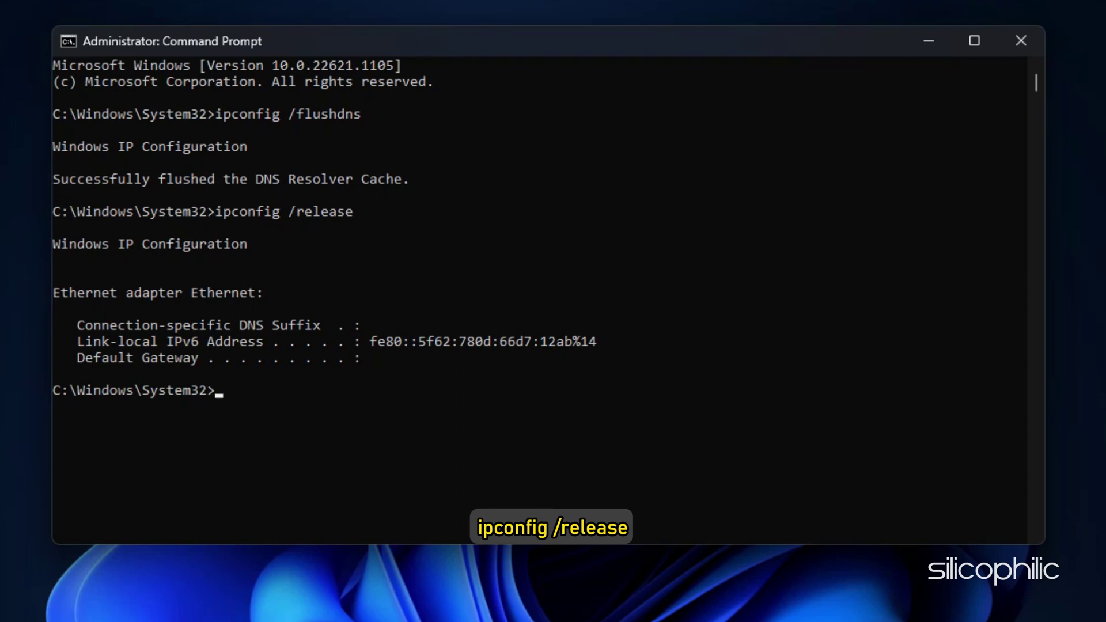
text(ipconfig /renew)
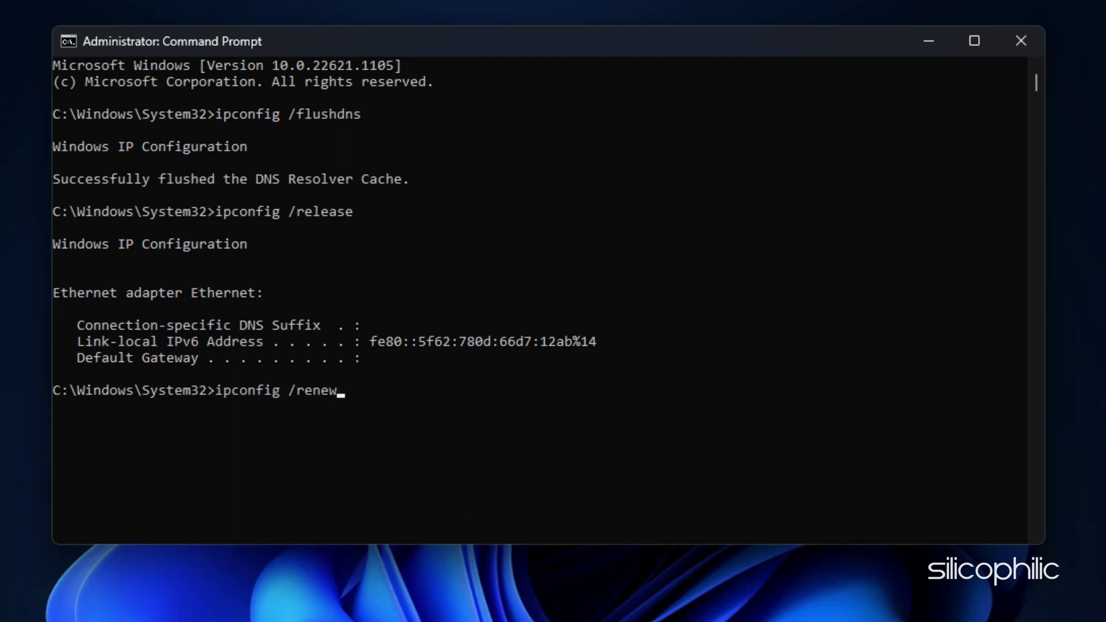
key(Return)
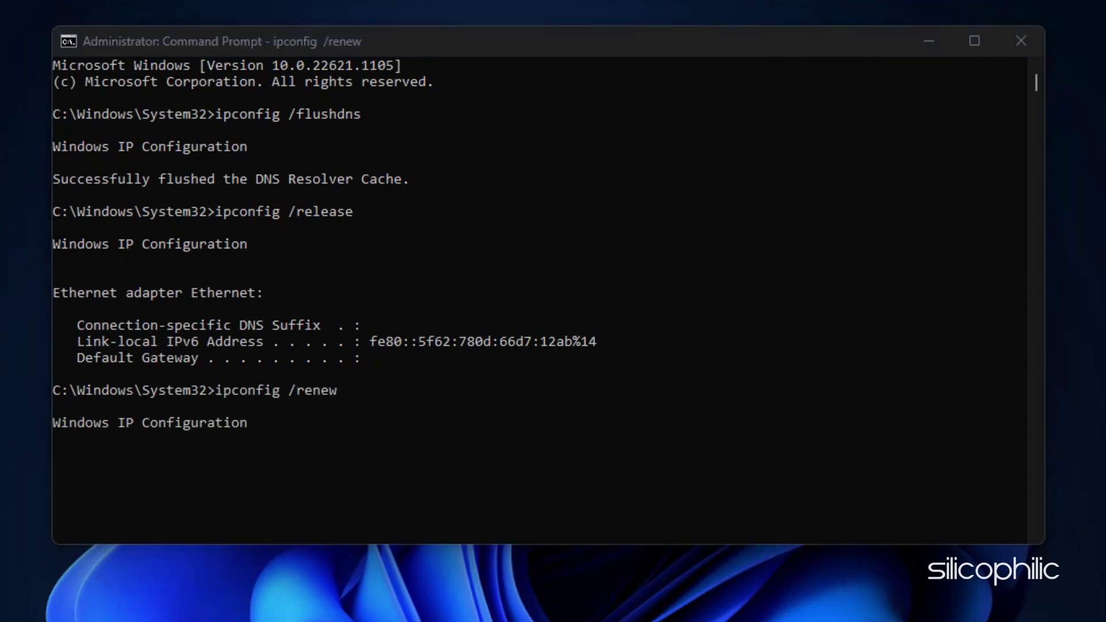
Step: Reset the TCP/IP stack and the Winsock catalog, then close Command Prompt
click(323, 440)
text(netsh int ip reset)
key(Return)
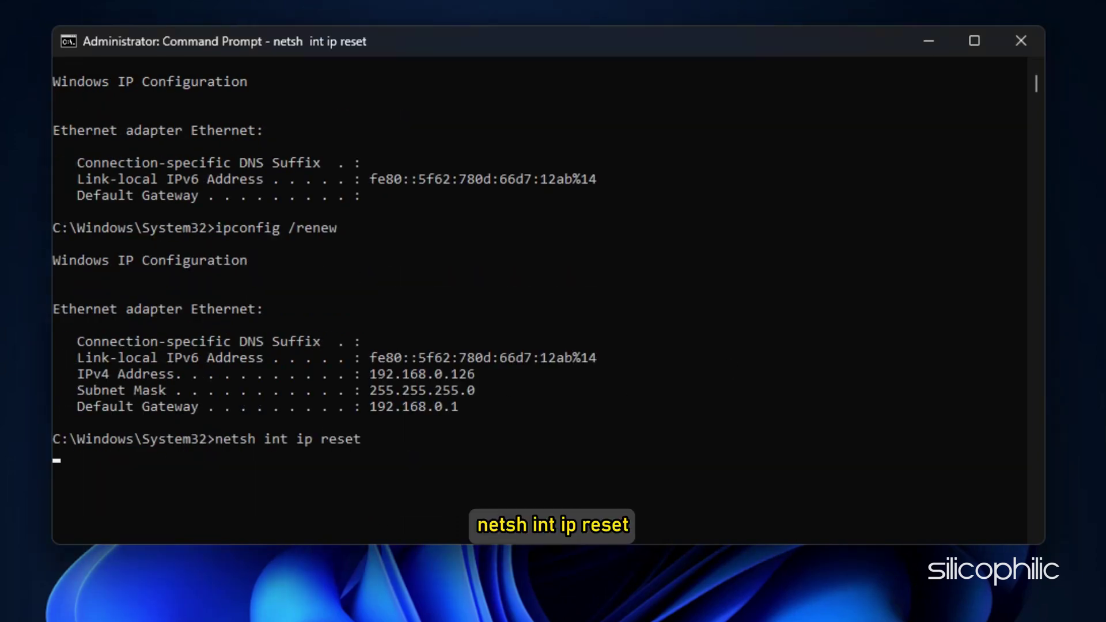
scroll(693, 360, down, 3)
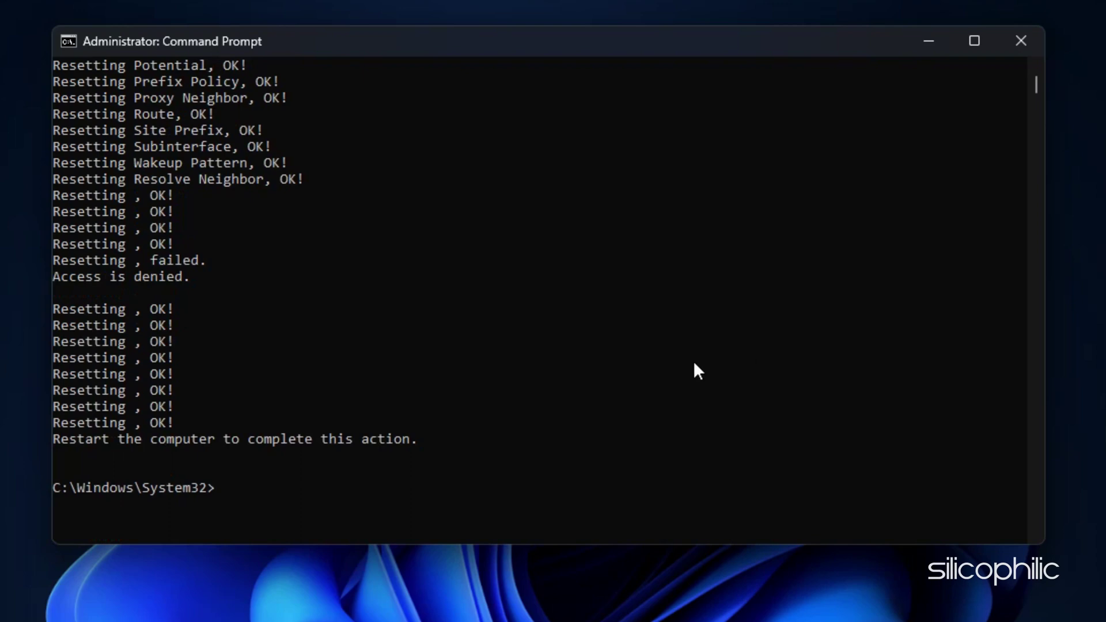
text(netsh winsock reset)
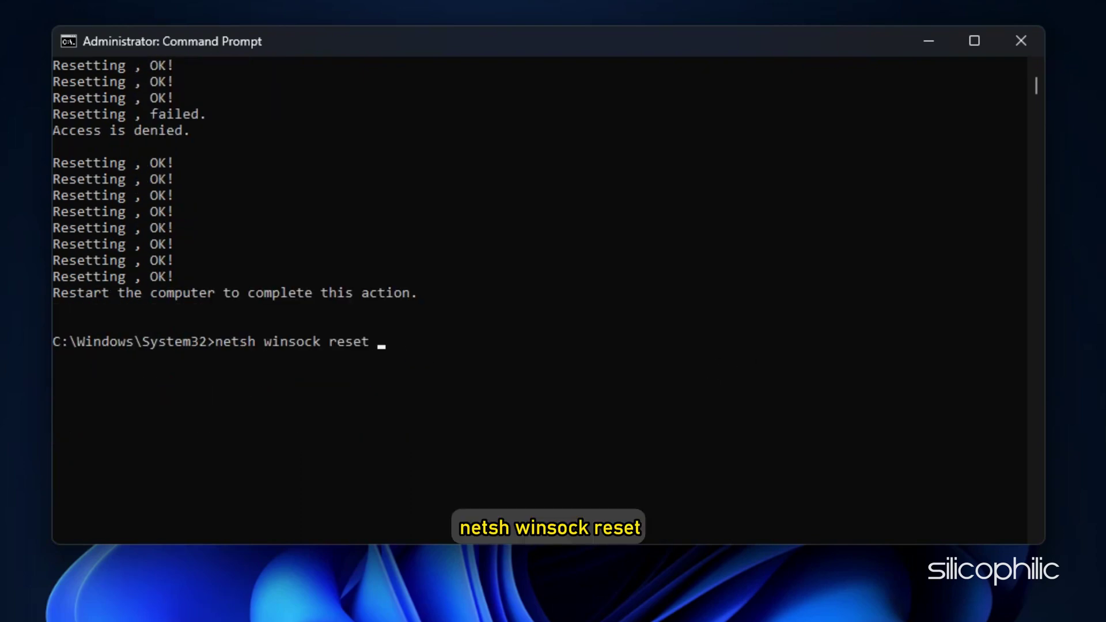
key(Return)
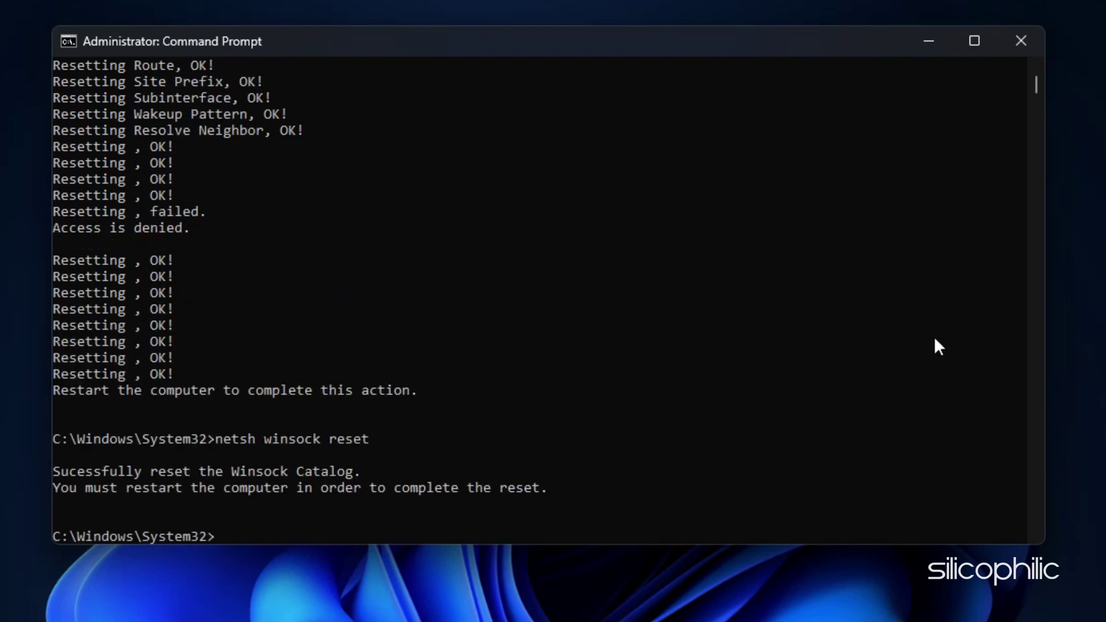
scroll(883, 325, down, 2)
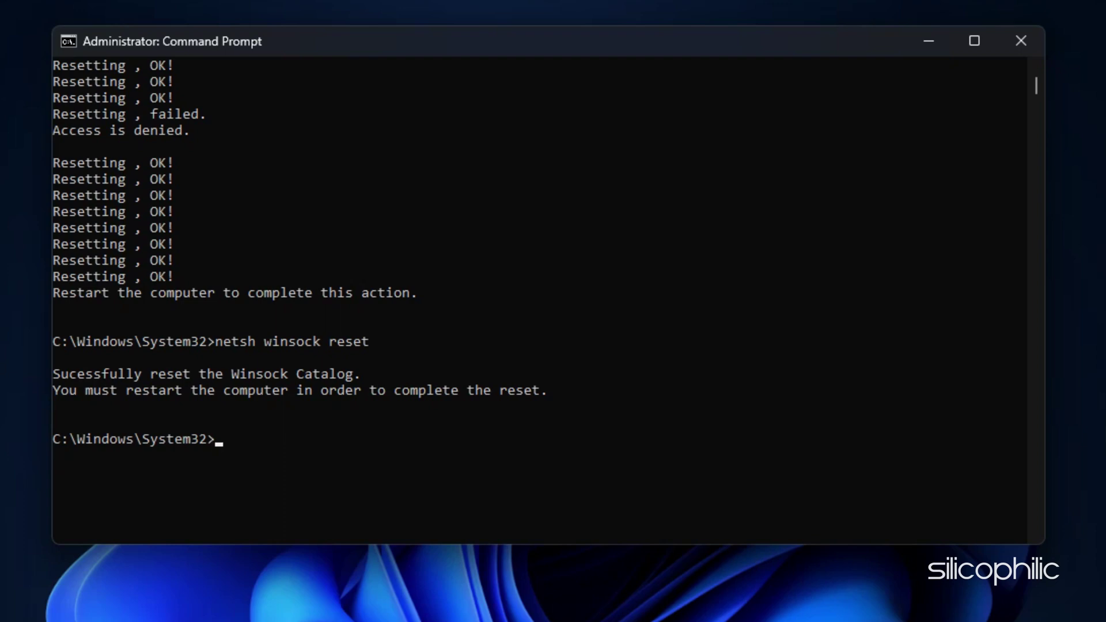
click(1028, 48)
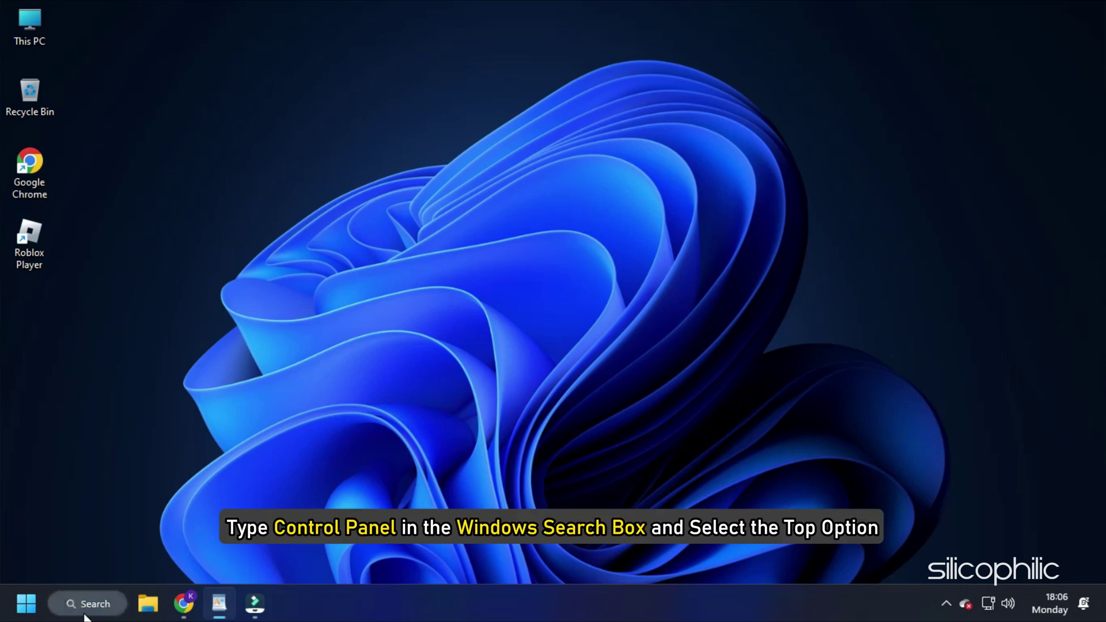
Step: Open Control Panel in Large icons view and reach Network and Sharing Center's adapter list
click(90, 615)
text(control Paneltro)
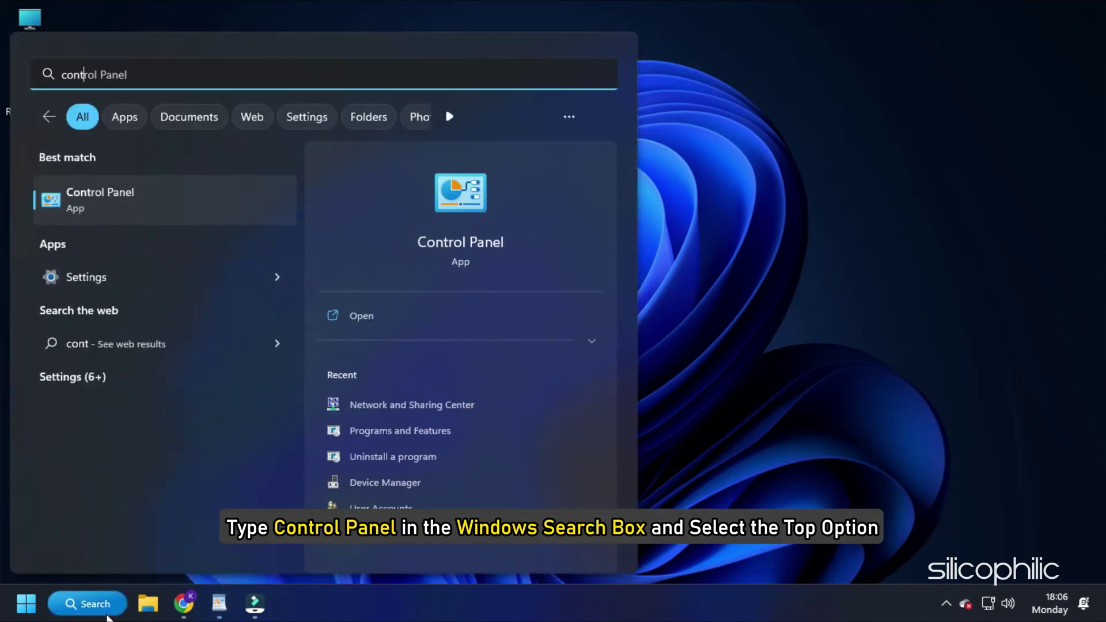
text( Panel)
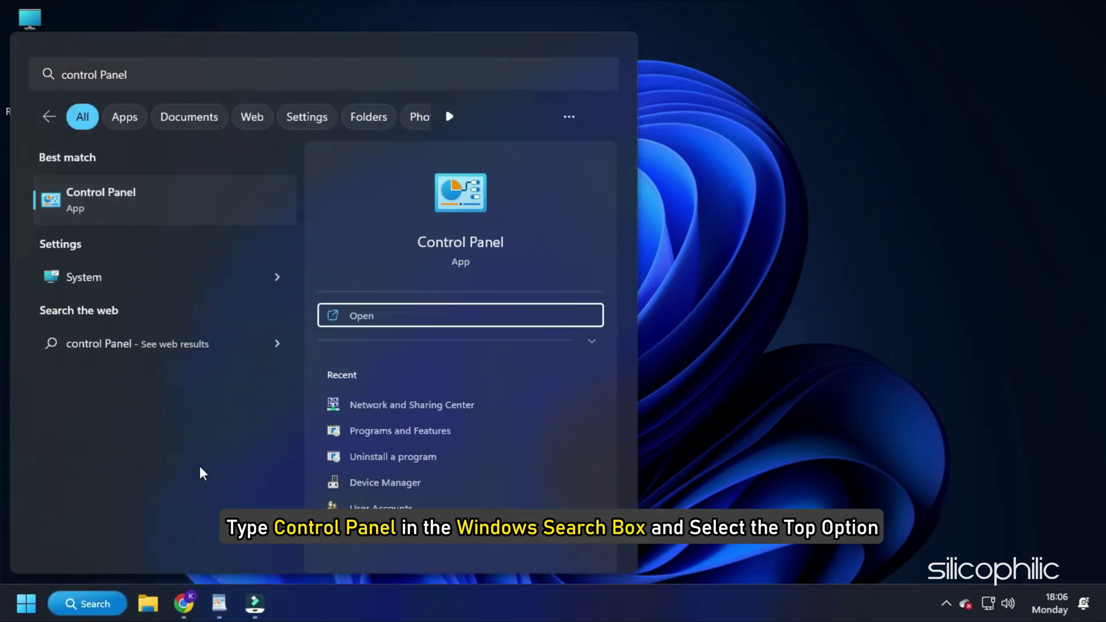
click(199, 217)
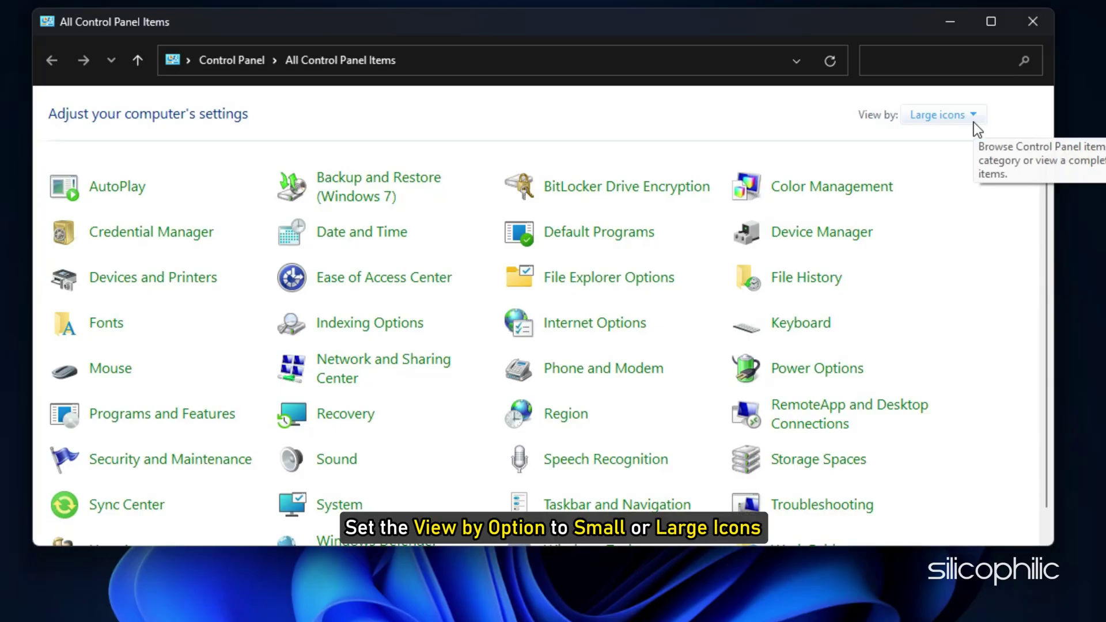
click(972, 120)
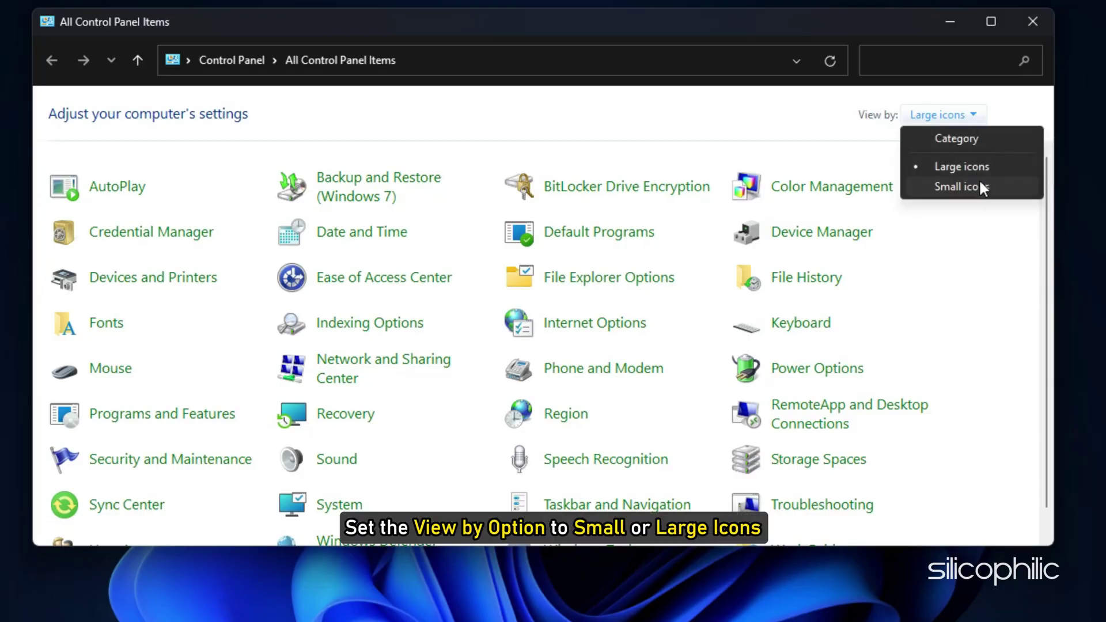
click(986, 167)
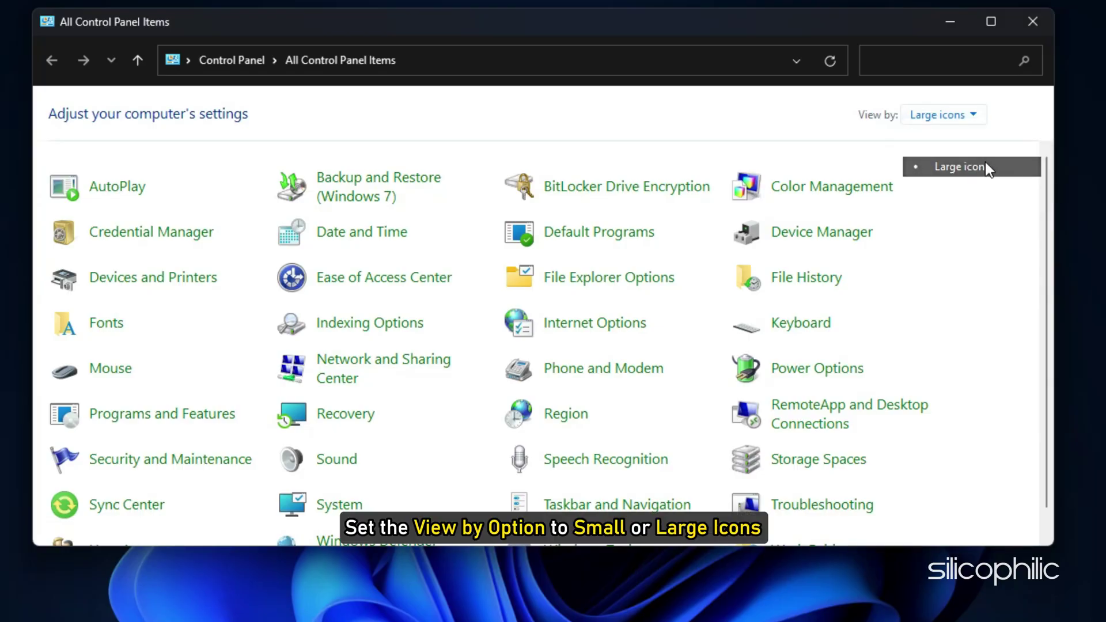
click(371, 375)
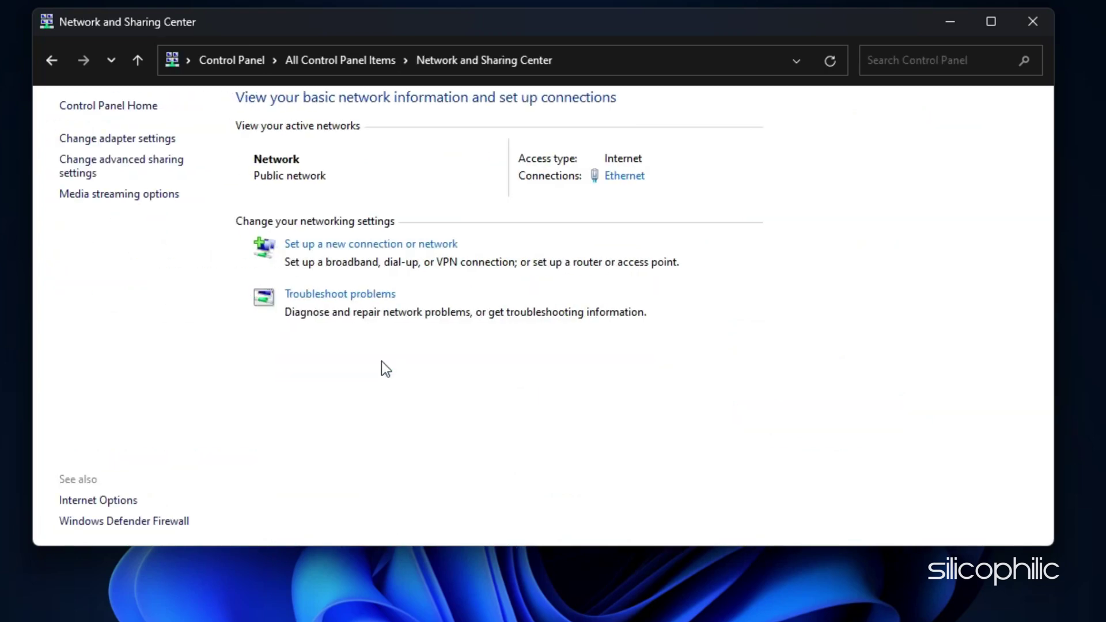
click(150, 139)
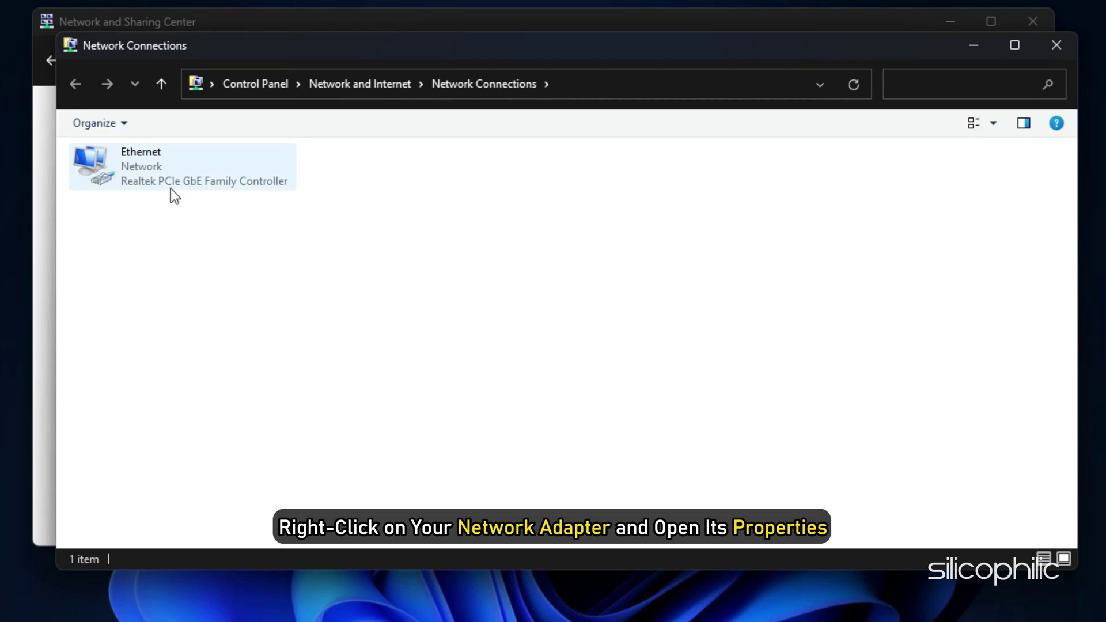
Step: Set the Ethernet adapter's IPv4 DNS to 8.8.8.8 preferred and 8.8.4.4 alternate
right_click(170, 189)
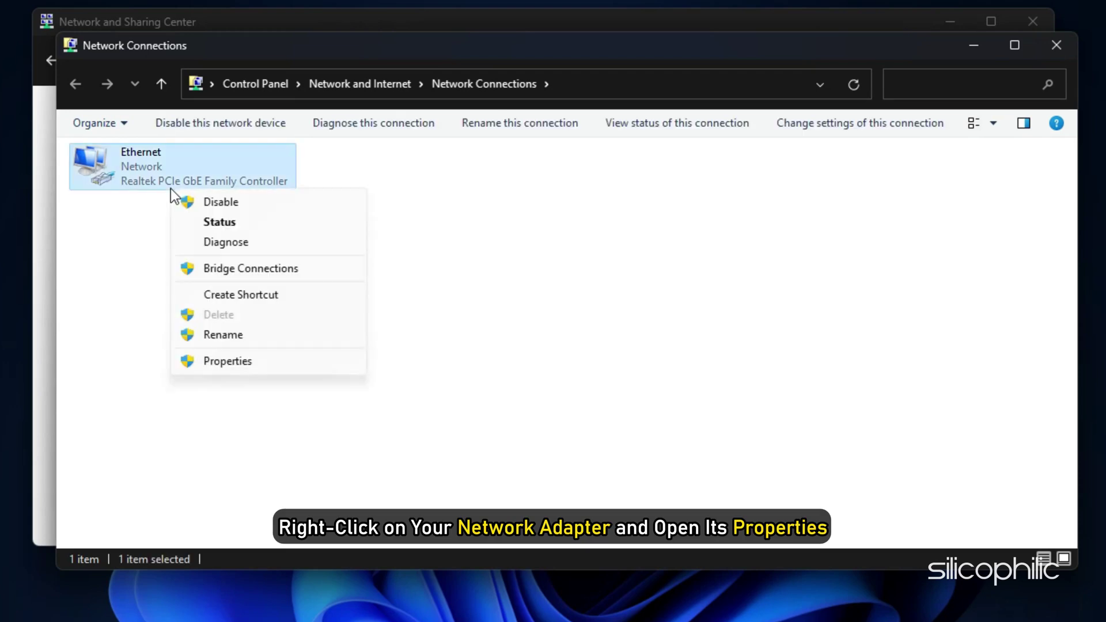
click(274, 369)
click(399, 294)
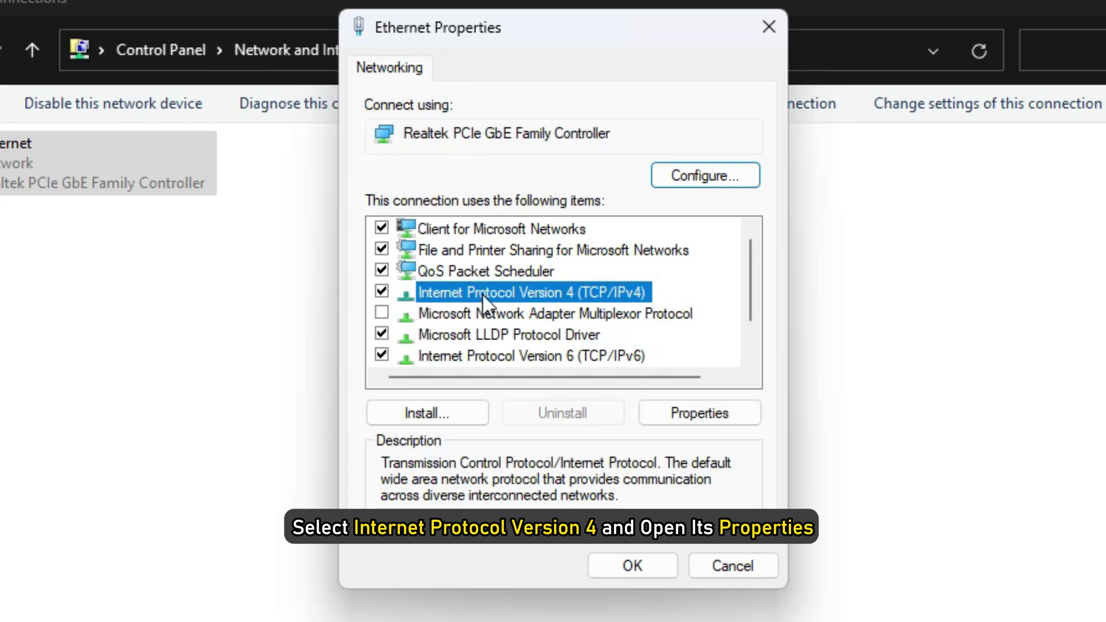
click(724, 416)
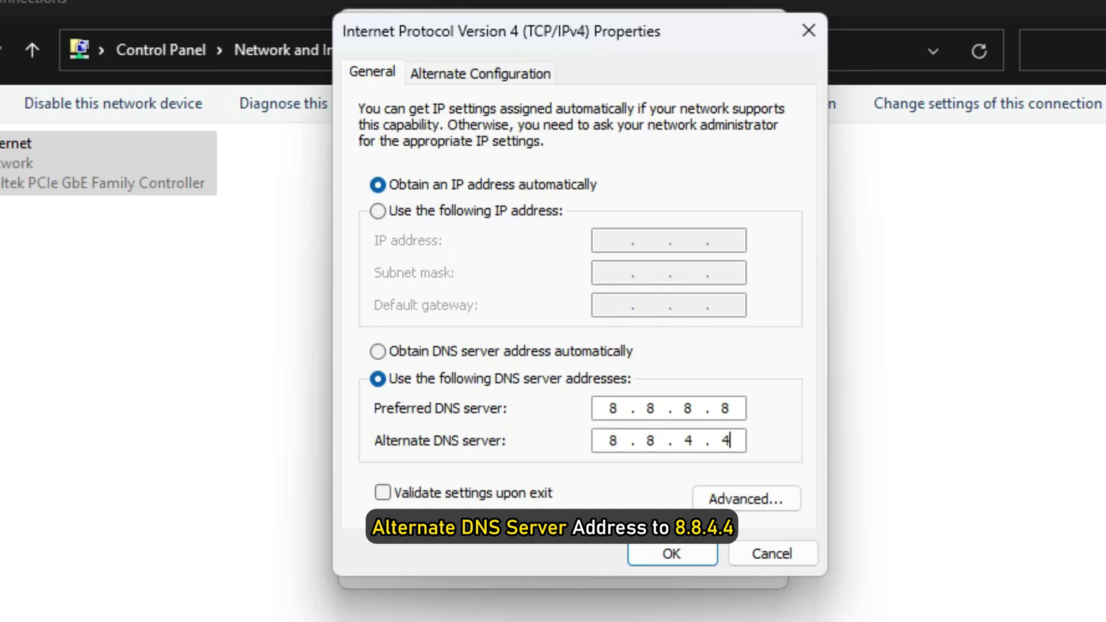
click(654, 562)
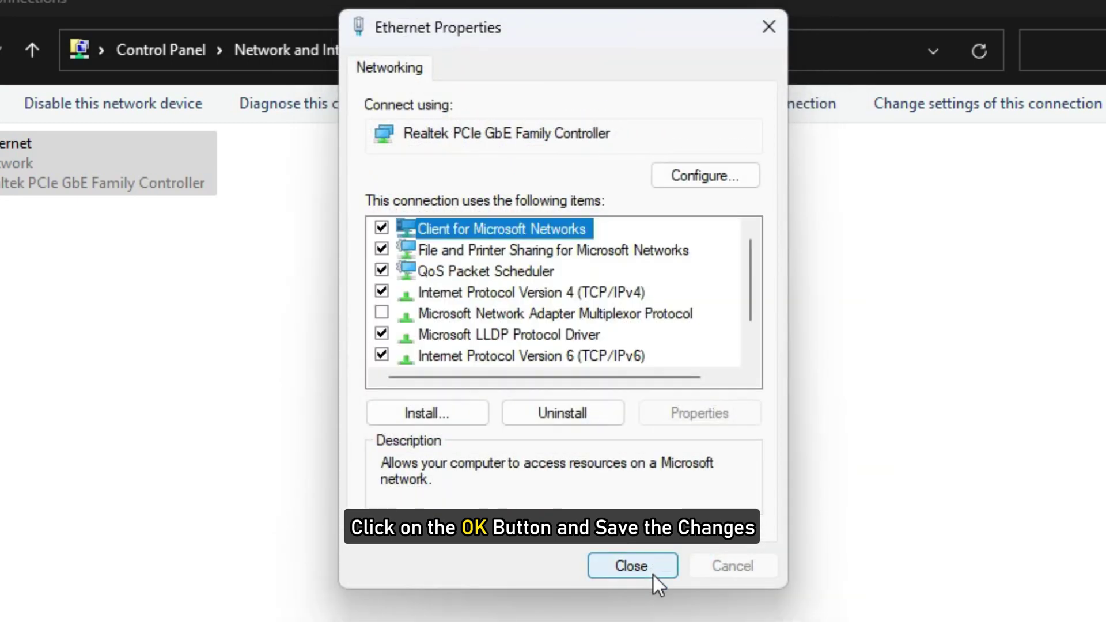
Step: Close Ethernet Properties and steer the snowmobile left in Roblox to confirm gameplay works
click(653, 575)
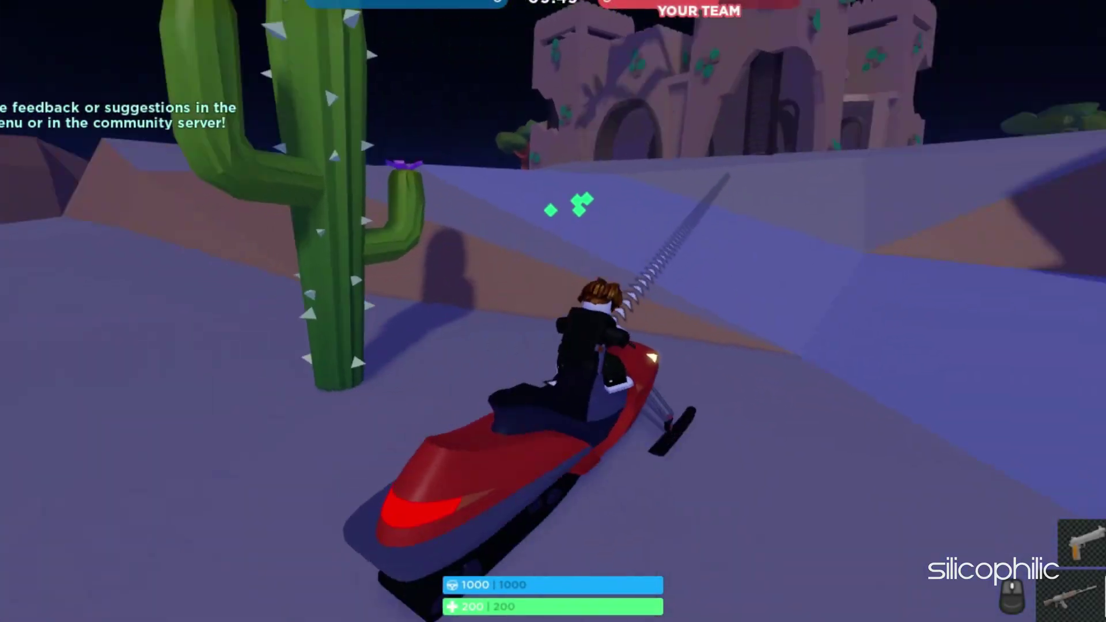
key(a)
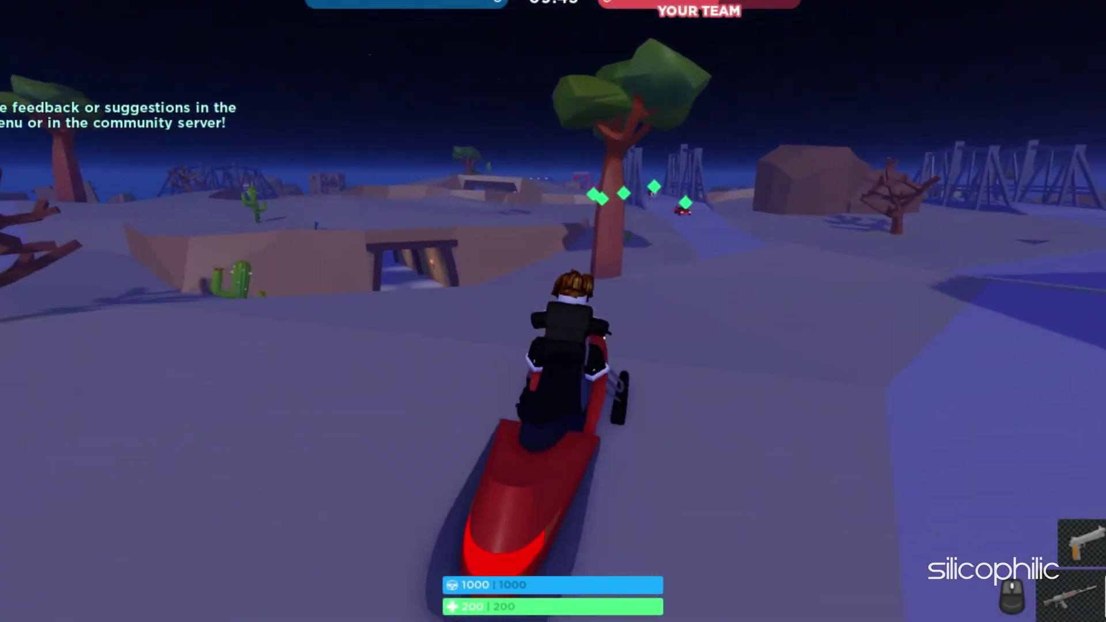